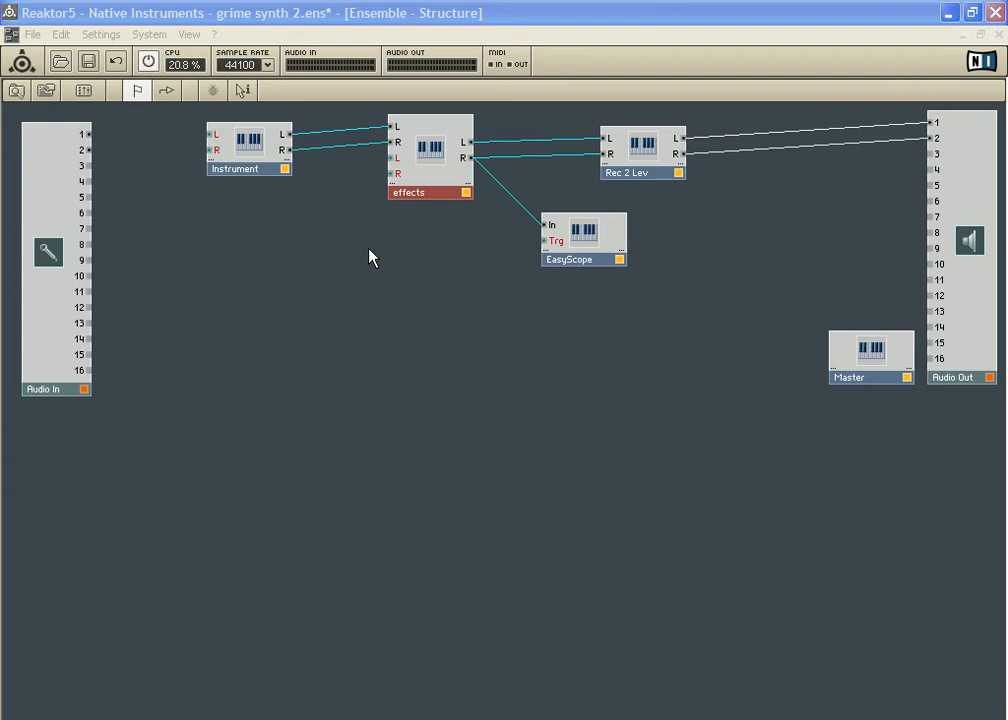
Step: Insert a Dual Sync Delay effect instrument into the ensemble and place it below the effects instrument
mouse_move(432, 260)
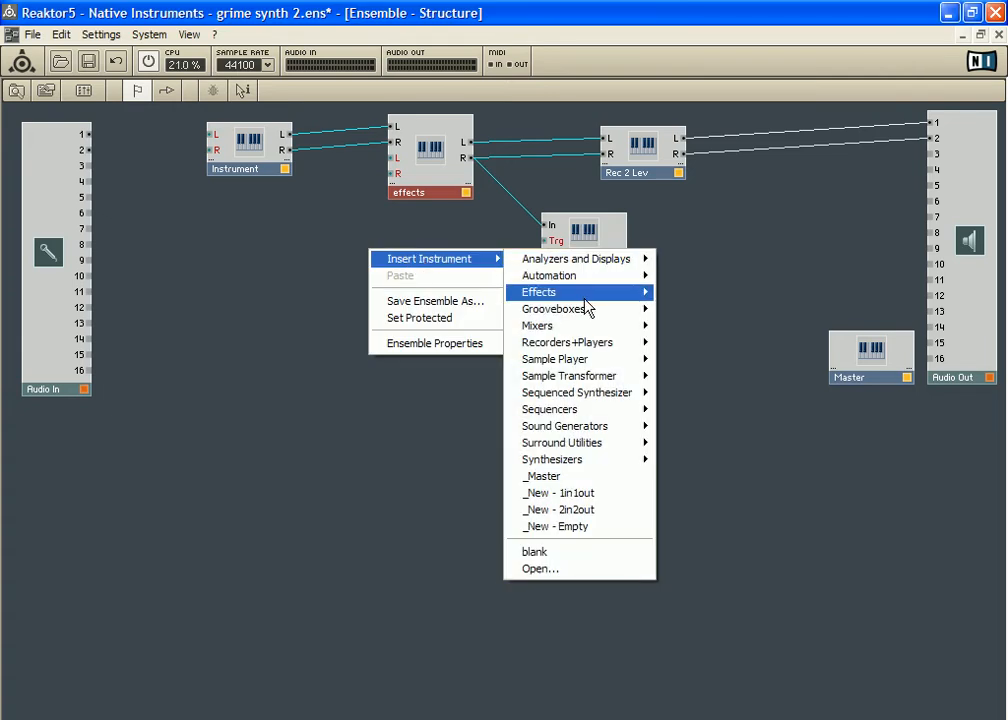
left_click(299, 232)
right_click(317, 284)
mouse_move(380, 287)
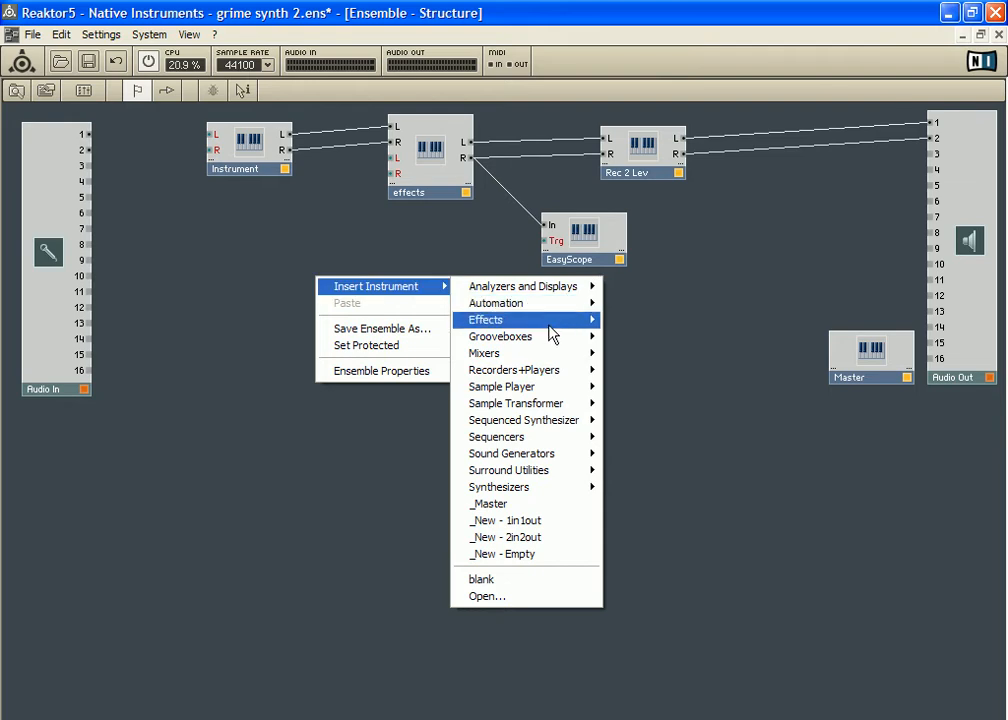
mouse_move(552, 334)
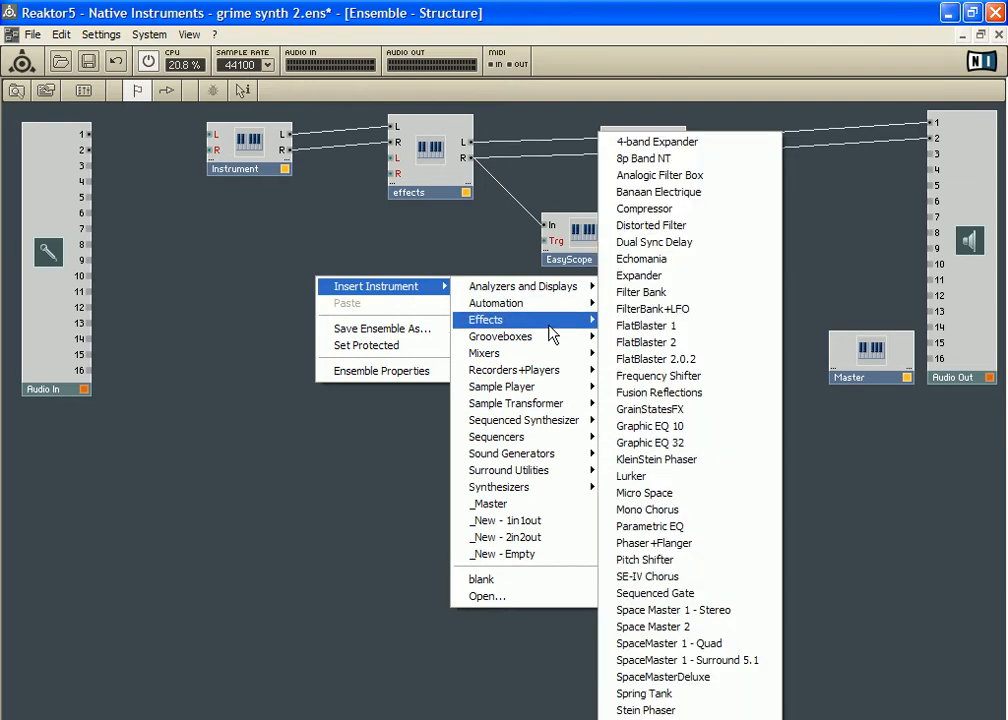
left_click(730, 252)
left_click_drag(353, 292, 431, 279)
Step: Open the Dual Sync Delay instrument's structure and spread out its output ports and delay macro to make room
double_click(428, 280)
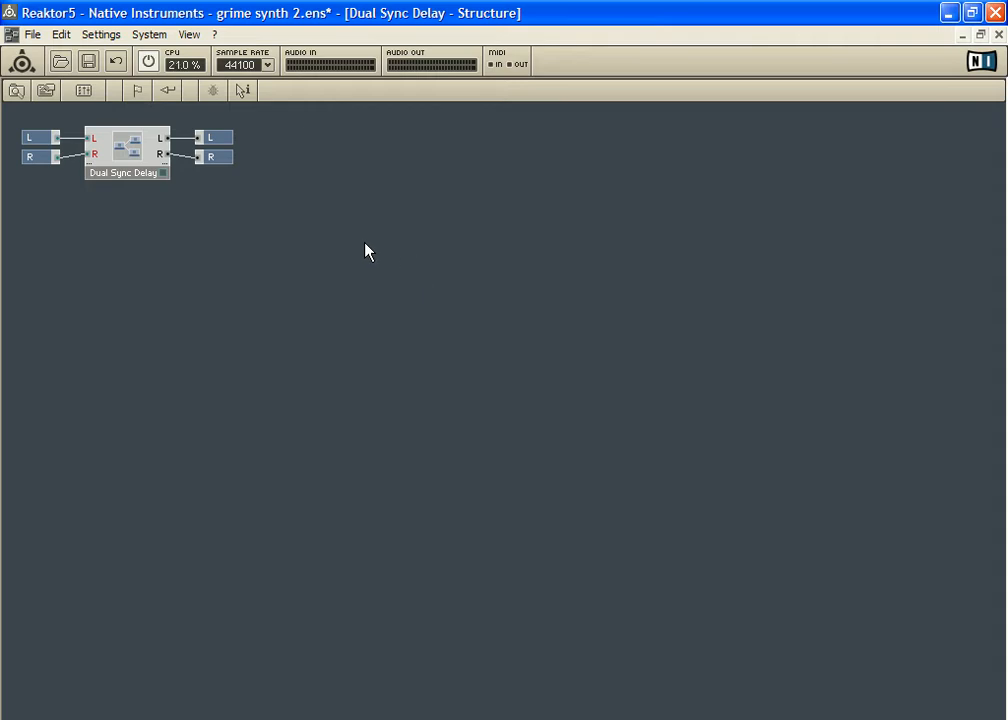
left_click_drag(203, 124, 850, 142)
left_click_drag(128, 149, 257, 151)
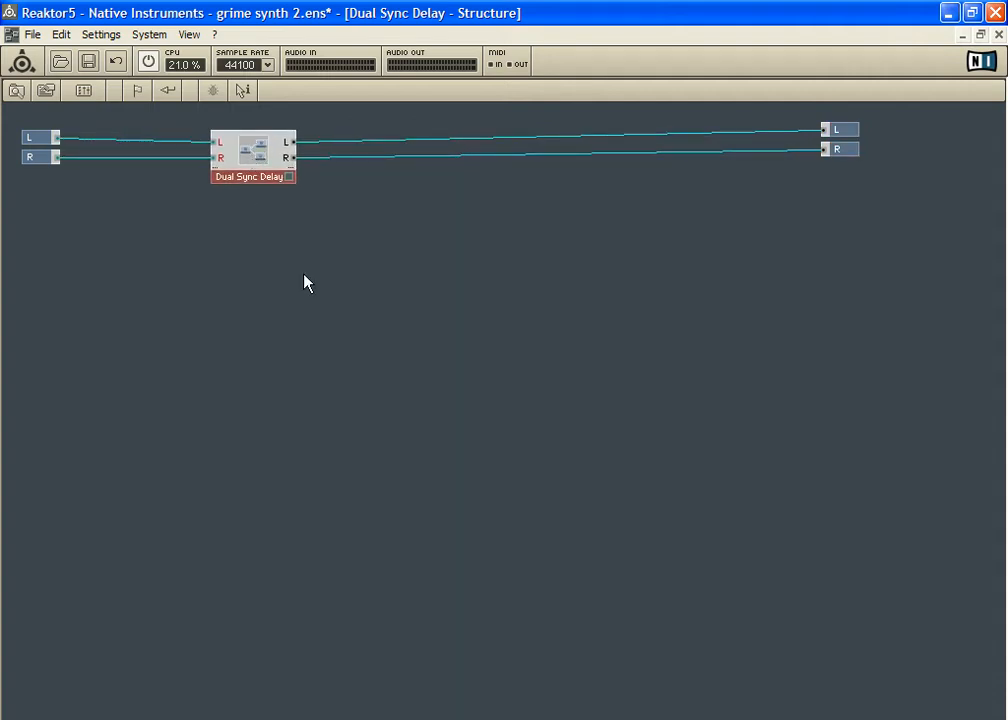
Step: Insert the Micro Space effect macro from the Building Blocks and place it after the Dual Sync Delay macro
right_click(303, 233)
mouse_move(396, 284)
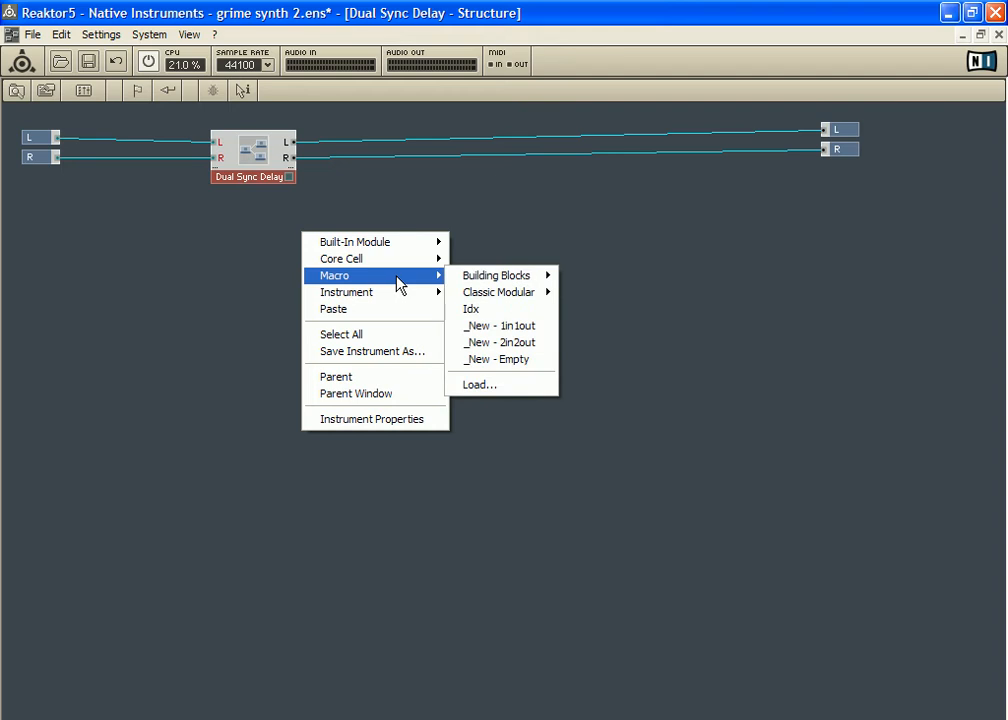
mouse_move(477, 283)
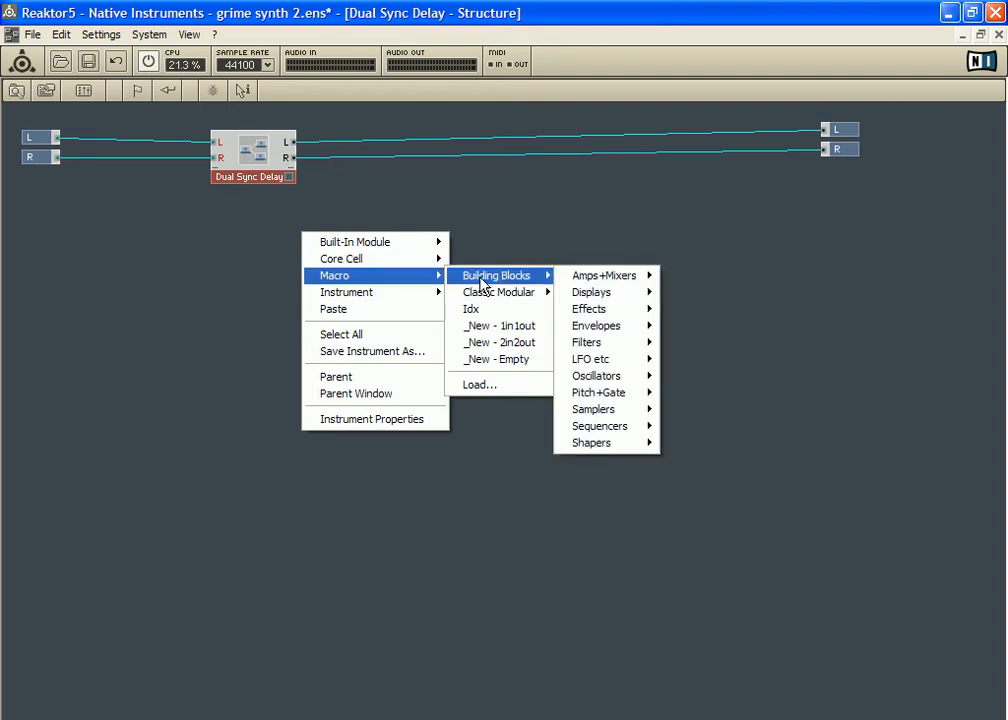
mouse_move(634, 317)
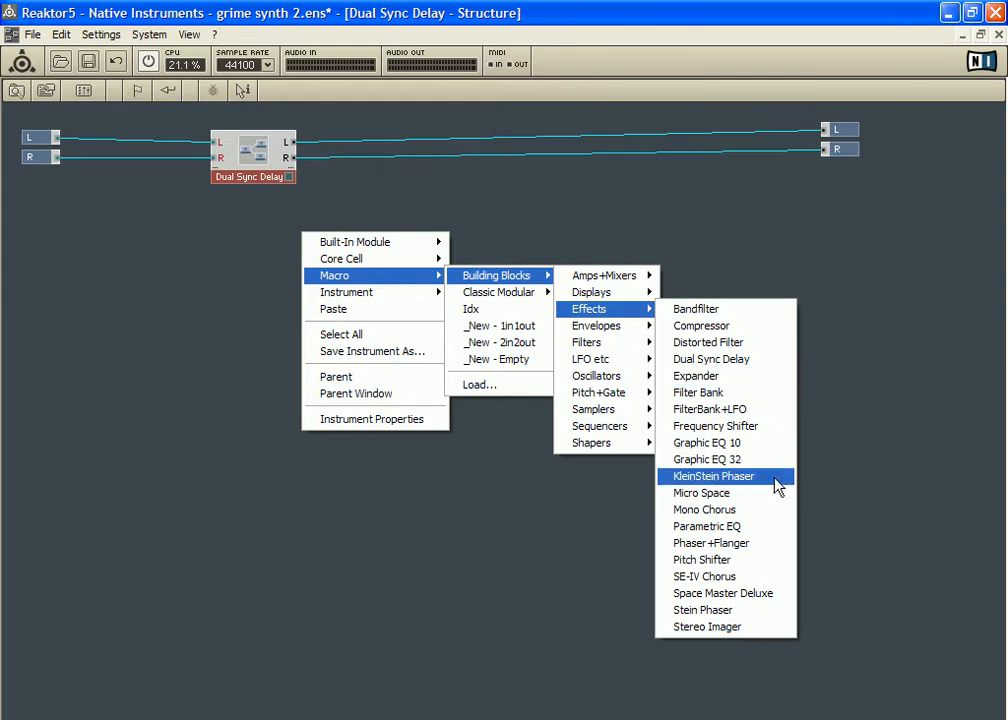
left_click(770, 493)
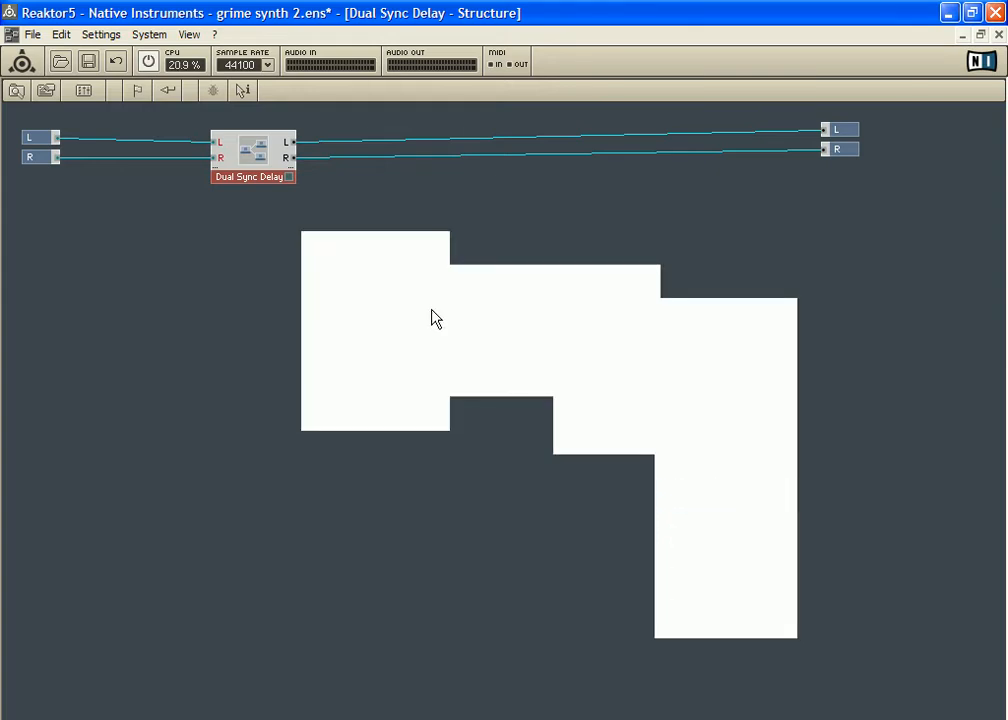
left_click_drag(340, 270, 444, 202)
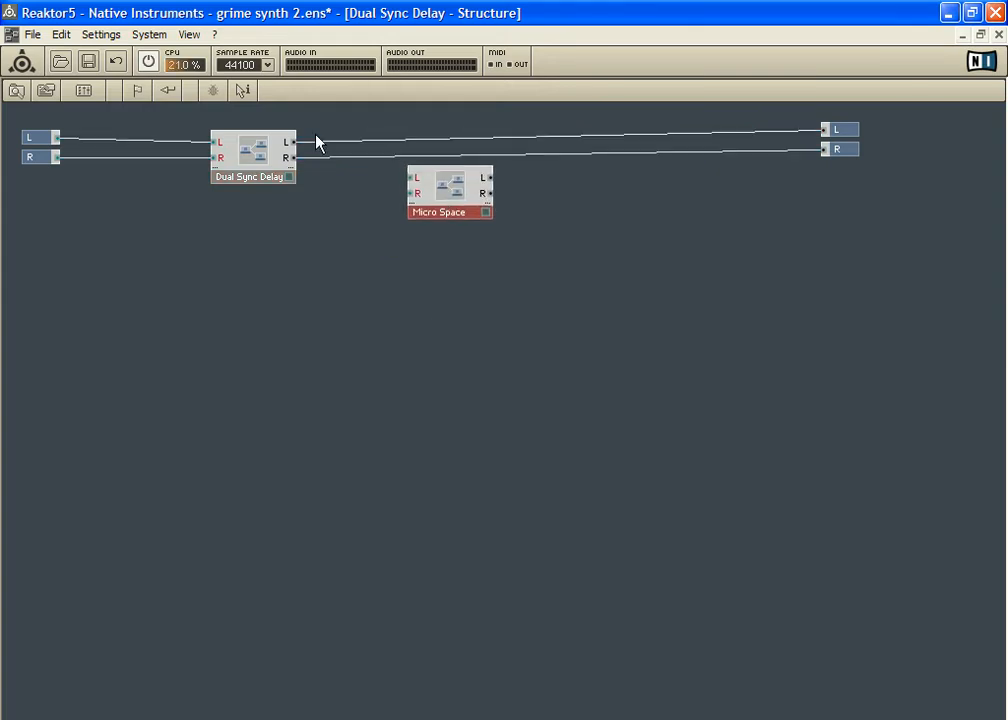
Step: Wire the Dual Sync Delay's L and R outputs into Micro Space, and Micro Space's outputs to the L and R output ports
left_click_drag(294, 142, 411, 194)
left_click_drag(260, 163, 268, 162)
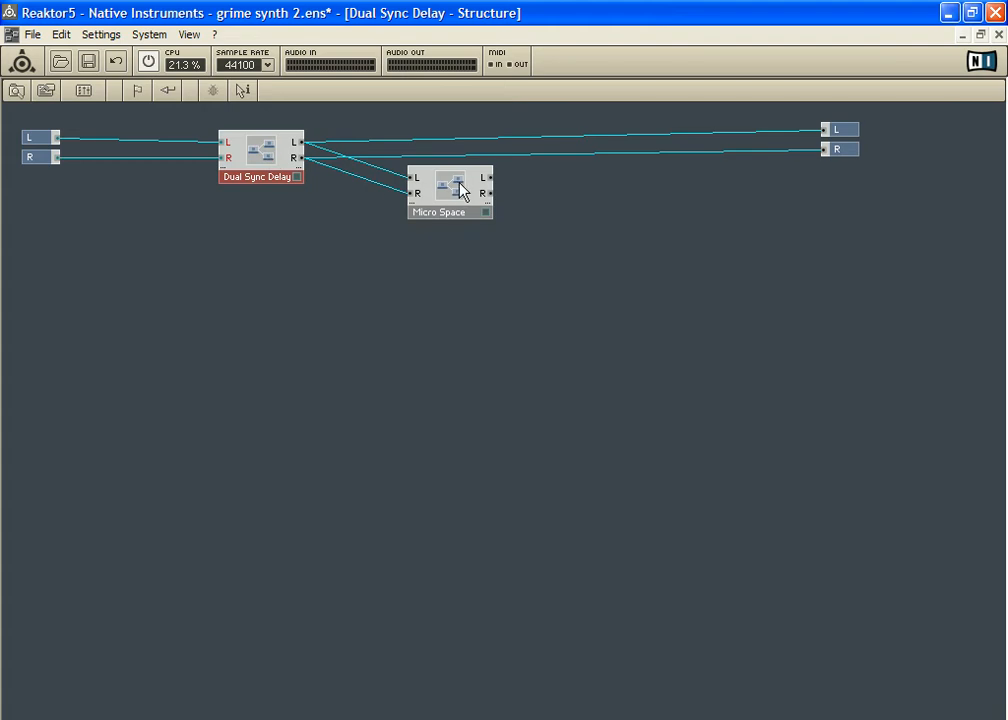
left_click_drag(489, 177, 824, 130)
left_click(497, 195)
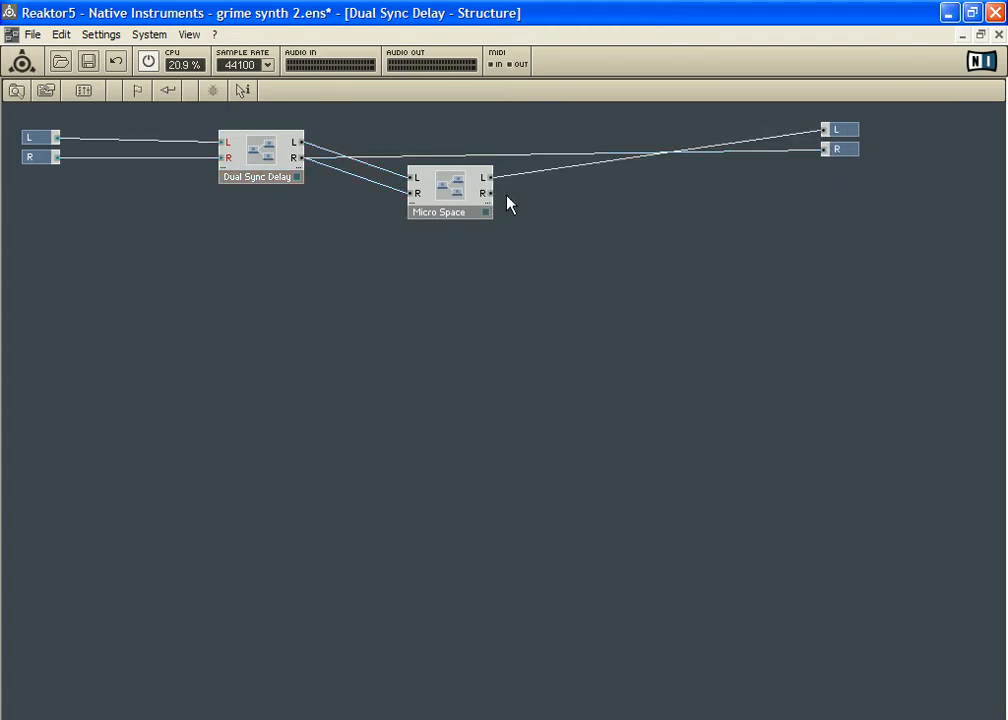
left_click_drag(488, 194, 828, 150)
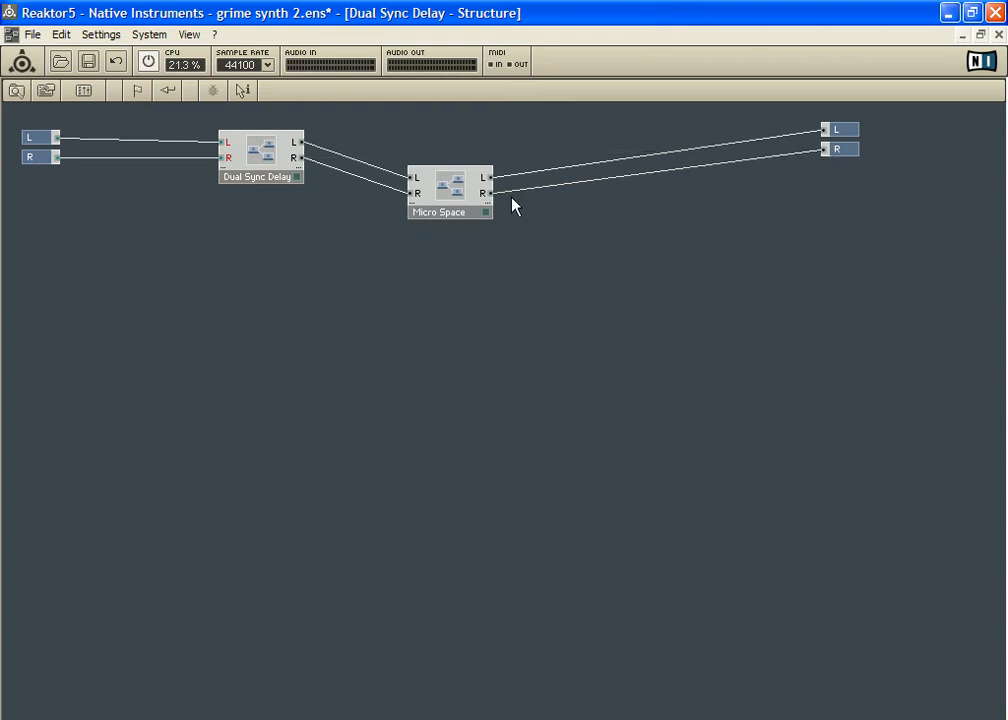
Step: Line up the Dual Sync Delay and Micro Space macros side by side
left_click_drag(267, 138, 305, 166)
left_click_drag(427, 208, 423, 190)
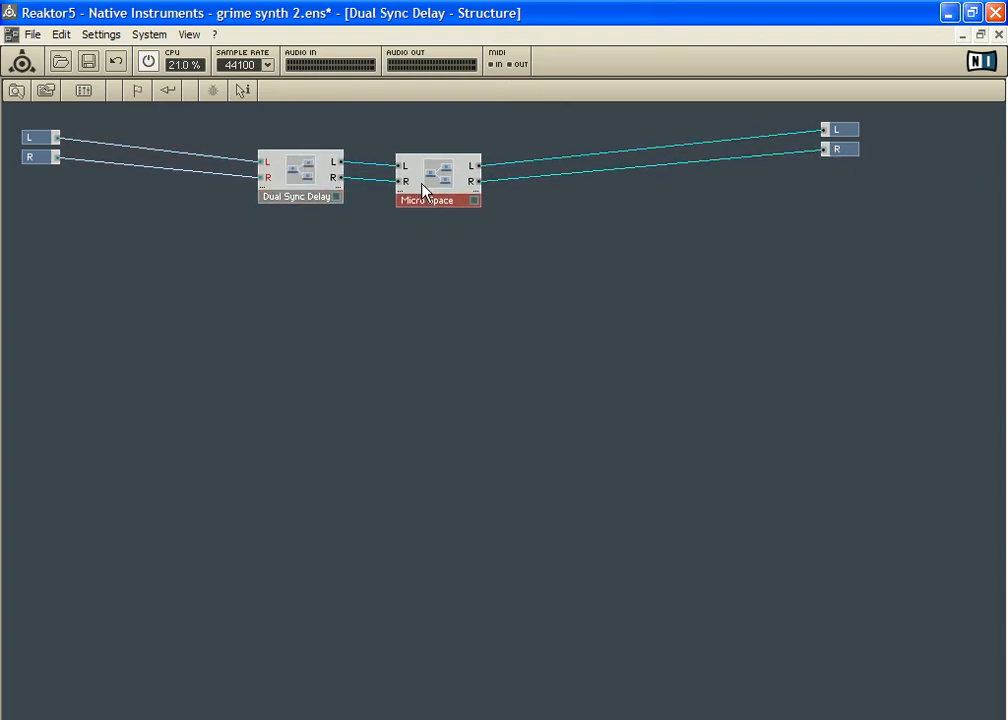
left_click(300, 180)
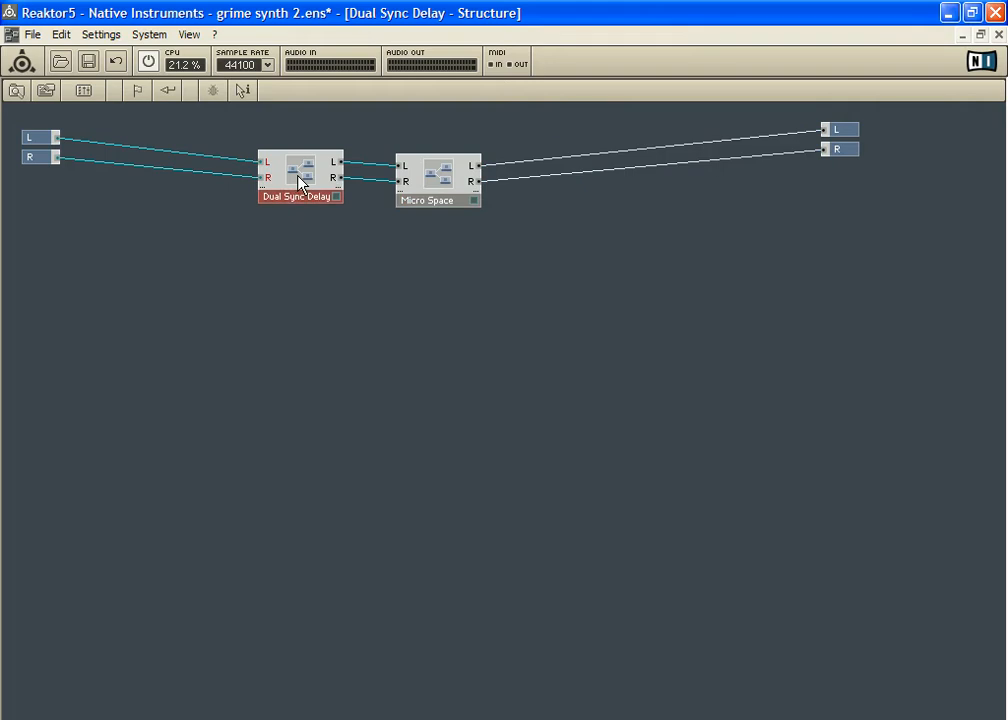
left_click(436, 187)
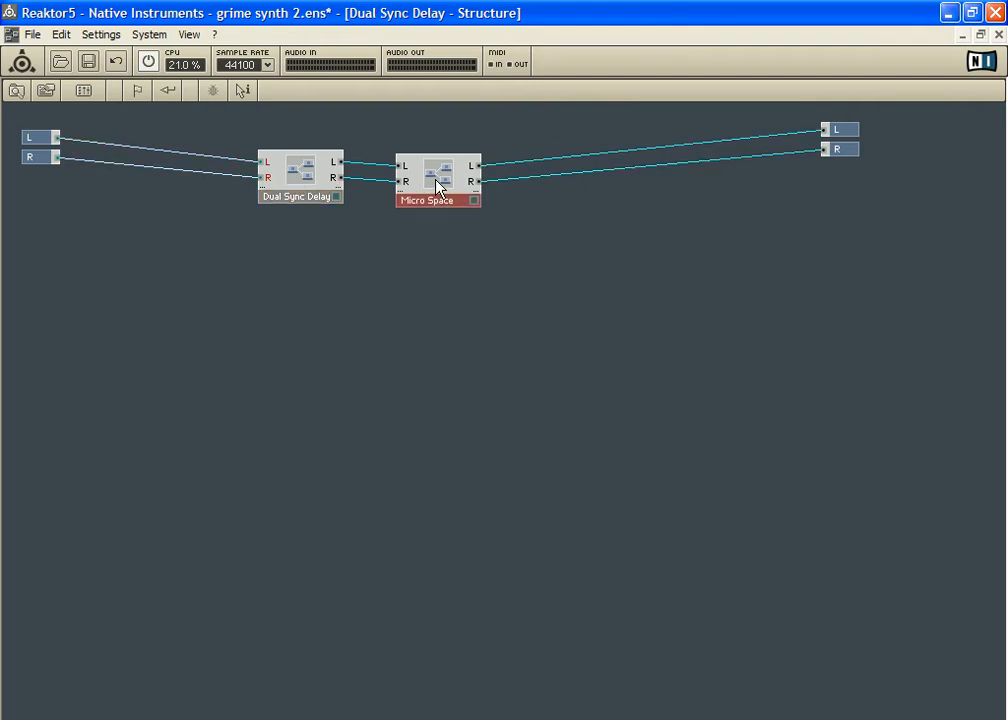
right_click(475, 218)
left_click(432, 266)
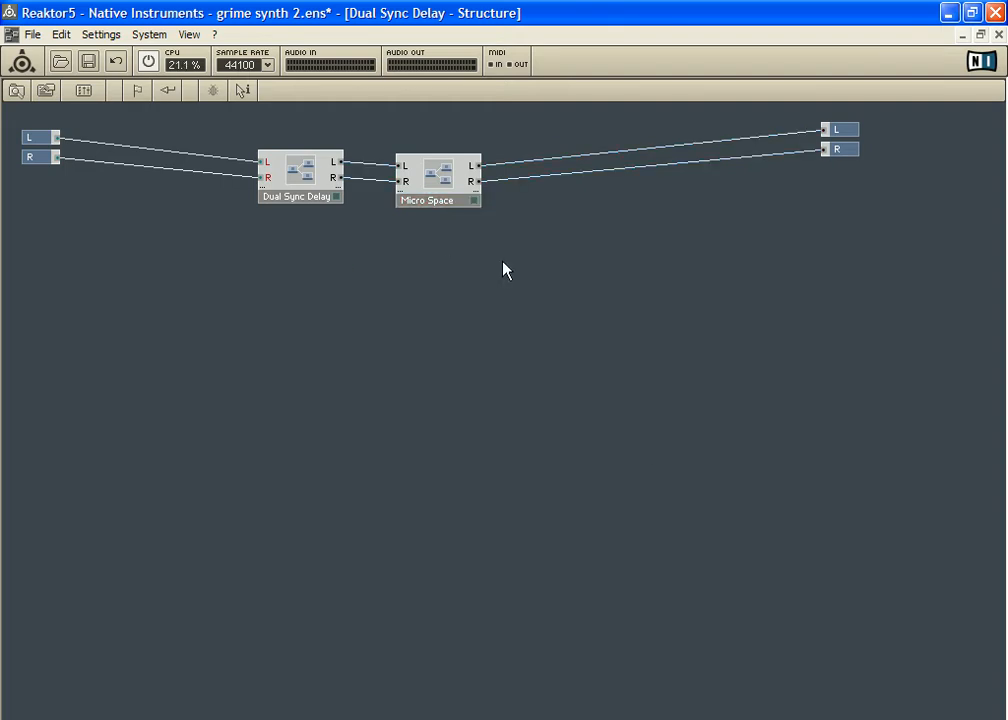
right_click(504, 263)
left_click(418, 299)
Step: Try placing Micro Space ahead of Dual Sync Delay, and put the delay back in front
left_click_drag(298, 166, 274, 167)
left_click(431, 188)
left_click_drag(431, 188, 183, 186)
left_click_drag(269, 209, 393, 243)
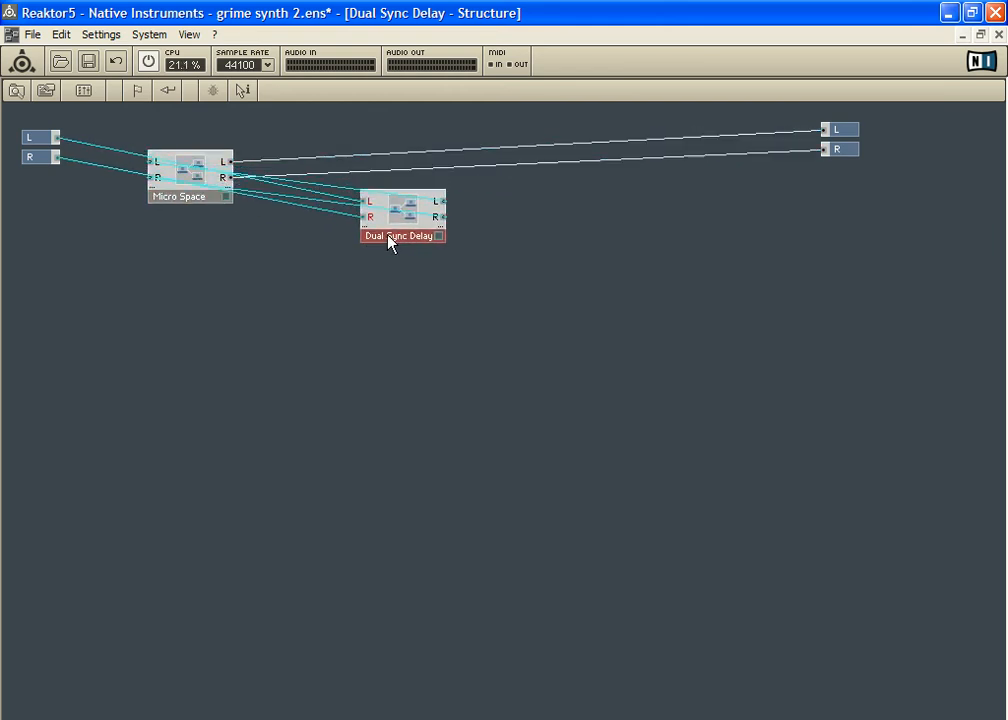
left_click_drag(203, 181, 508, 228)
left_click_drag(383, 222, 278, 208)
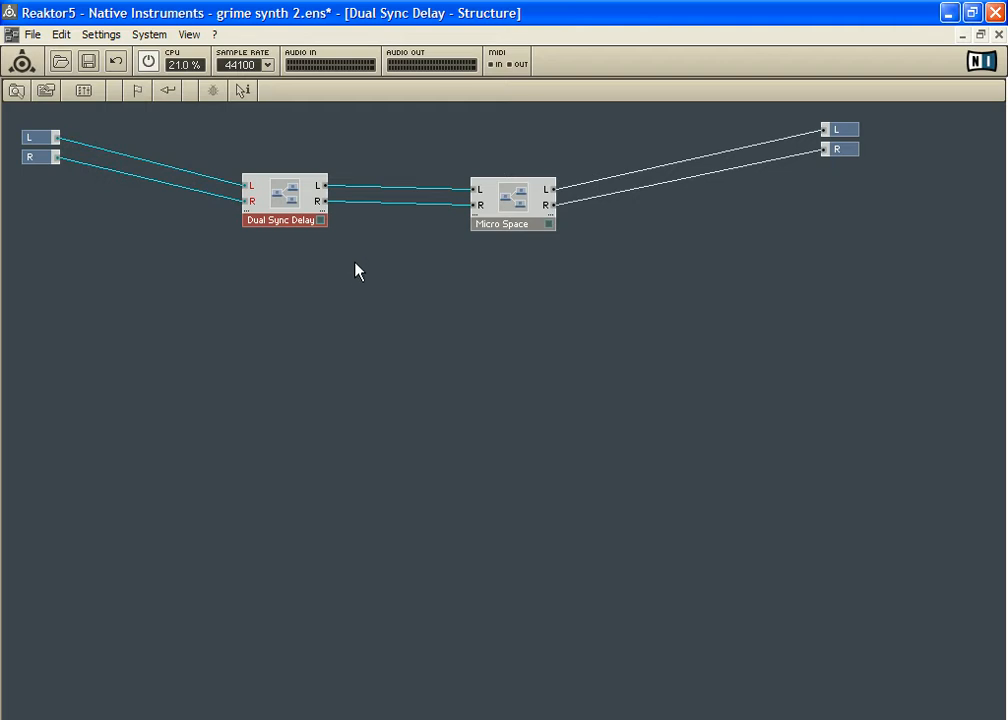
Step: Move the Dual Sync Delay and Micro Space macros close together near the input ports
left_click(375, 290)
left_click_drag(270, 222, 168, 173)
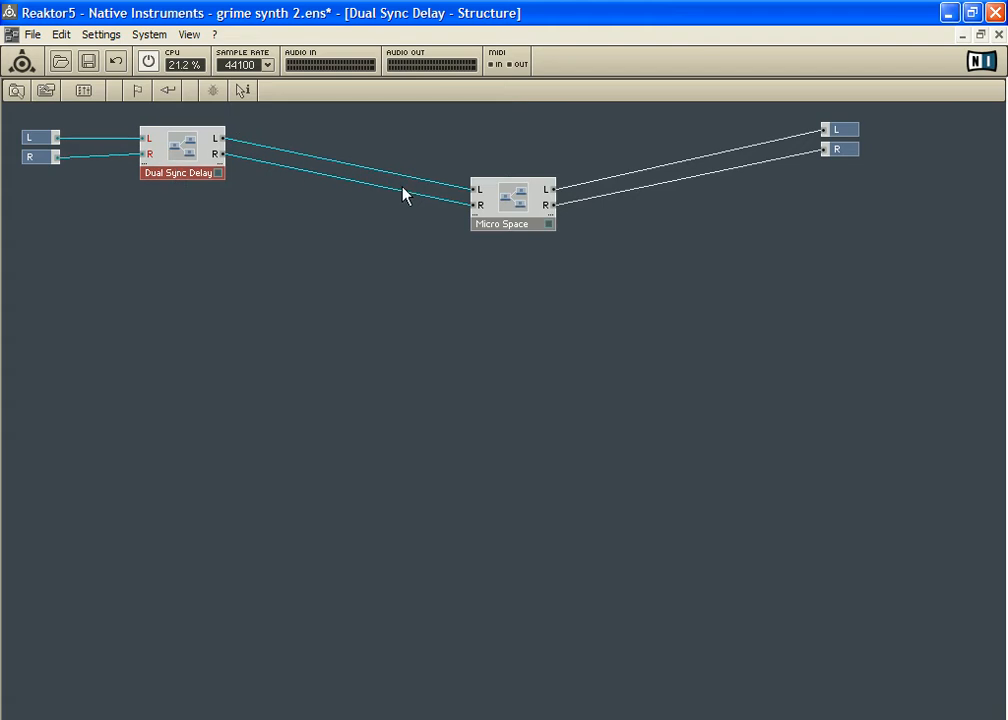
left_click_drag(521, 213, 308, 165)
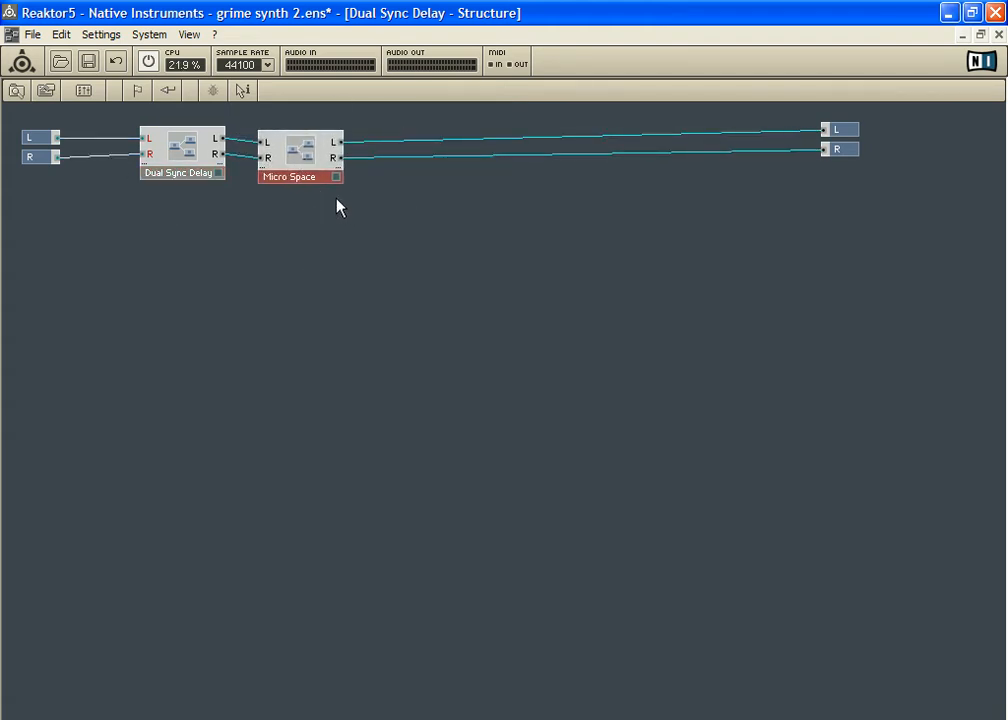
Step: Return to the ensemble structure and remove the Dual Sync Delay instrument
double_click(303, 243)
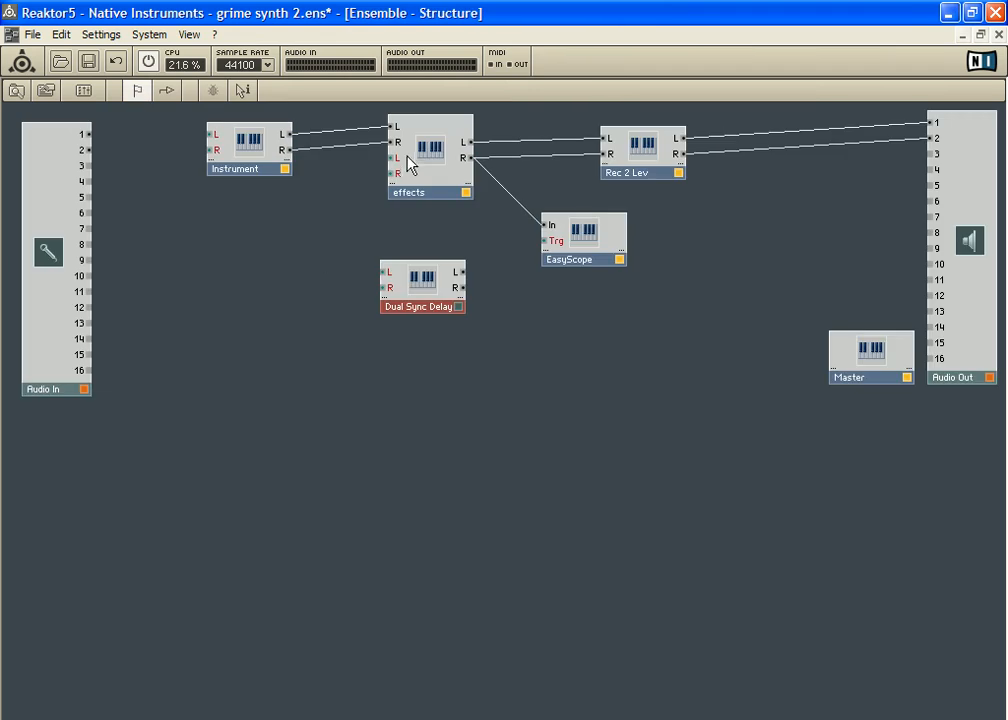
right_click(423, 277)
left_click(463, 321)
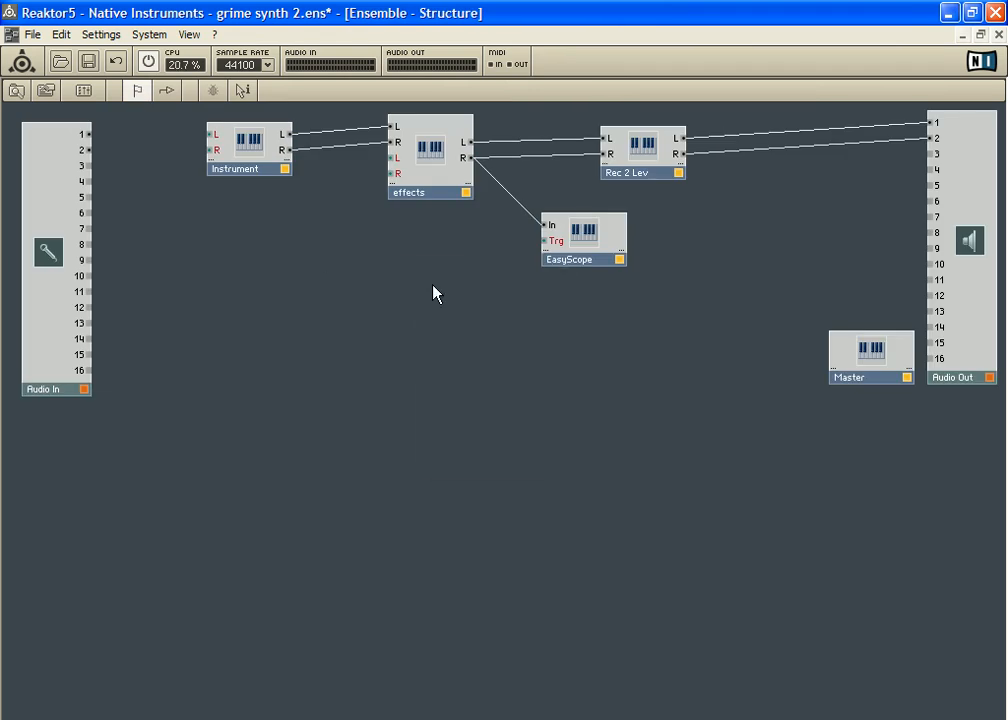
Step: Nudge the effects instrument slightly up and the EasyScope instrument slightly down
left_click_drag(431, 155, 430, 151)
left_click_drag(587, 241, 586, 247)
Step: Insert a second Easy Scope analyzer below the existing EasyScope and cut it from the ensemble again
right_click(532, 311)
mouse_move(630, 322)
mouse_move(750, 325)
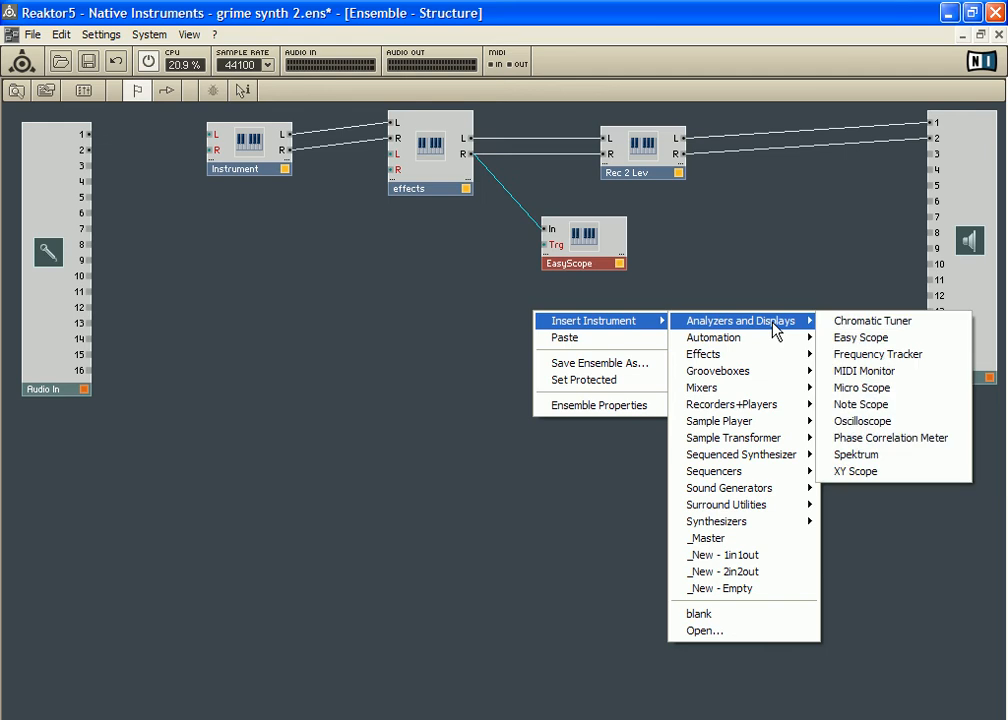
left_click(880, 340)
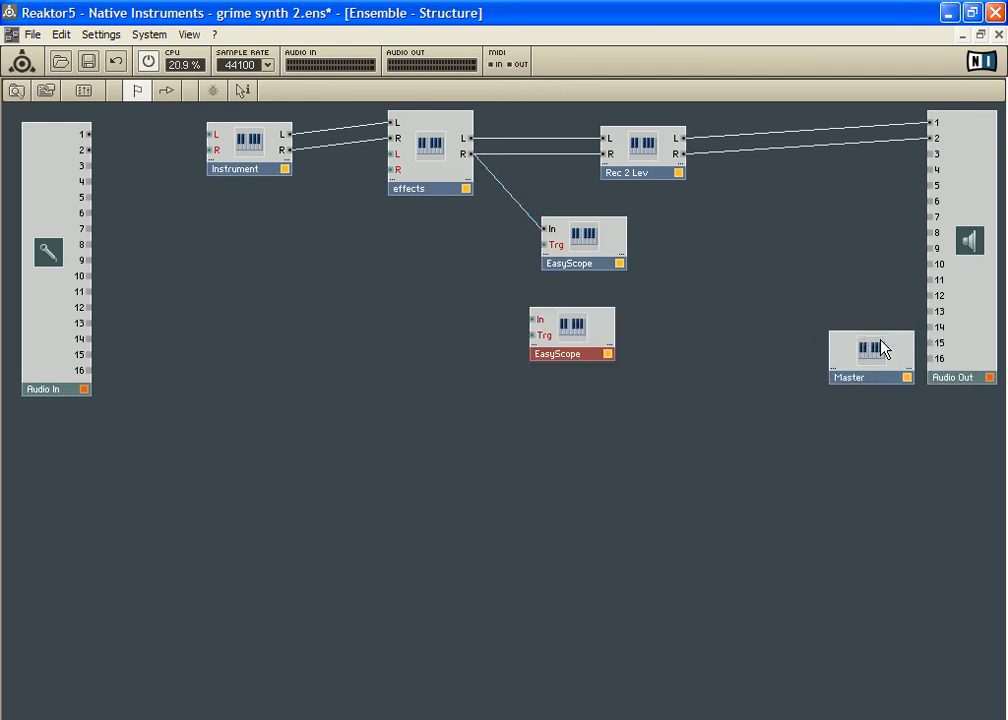
left_click_drag(594, 341, 624, 340)
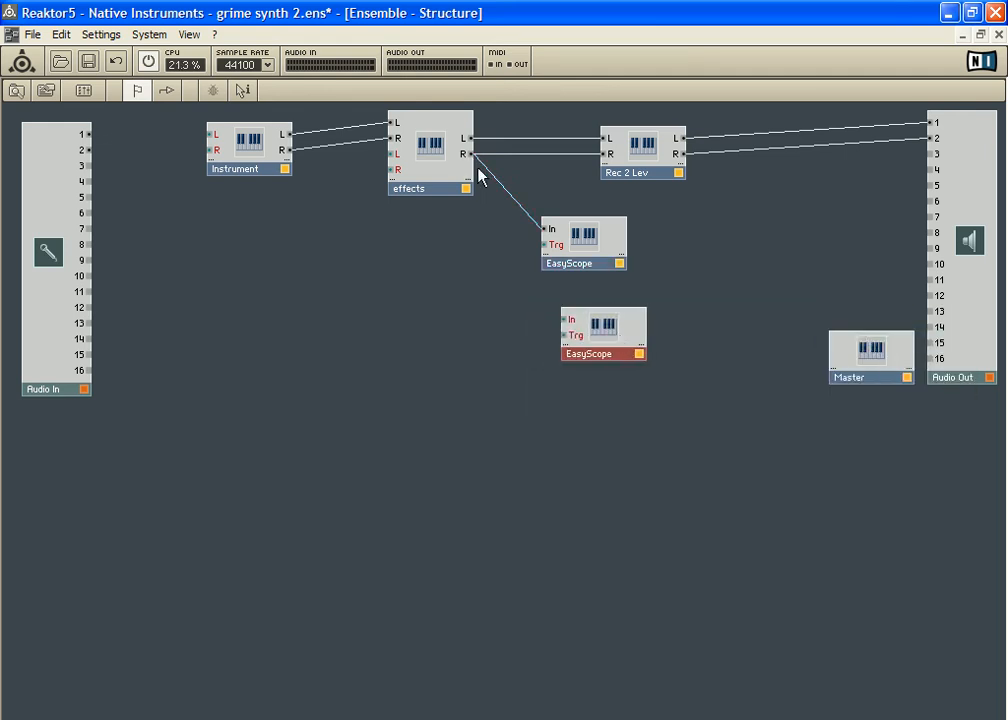
right_click(611, 330)
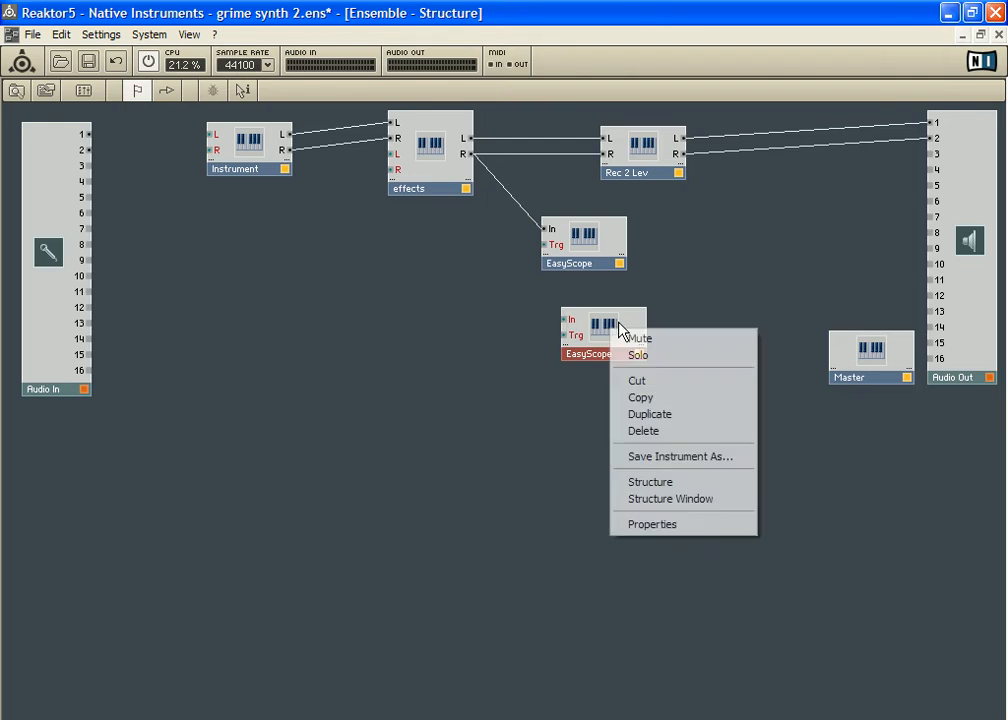
left_click(665, 381)
Step: Shift the Rec 2 Lev instrument slightly further from the effects instrument
left_click_drag(637, 165, 657, 161)
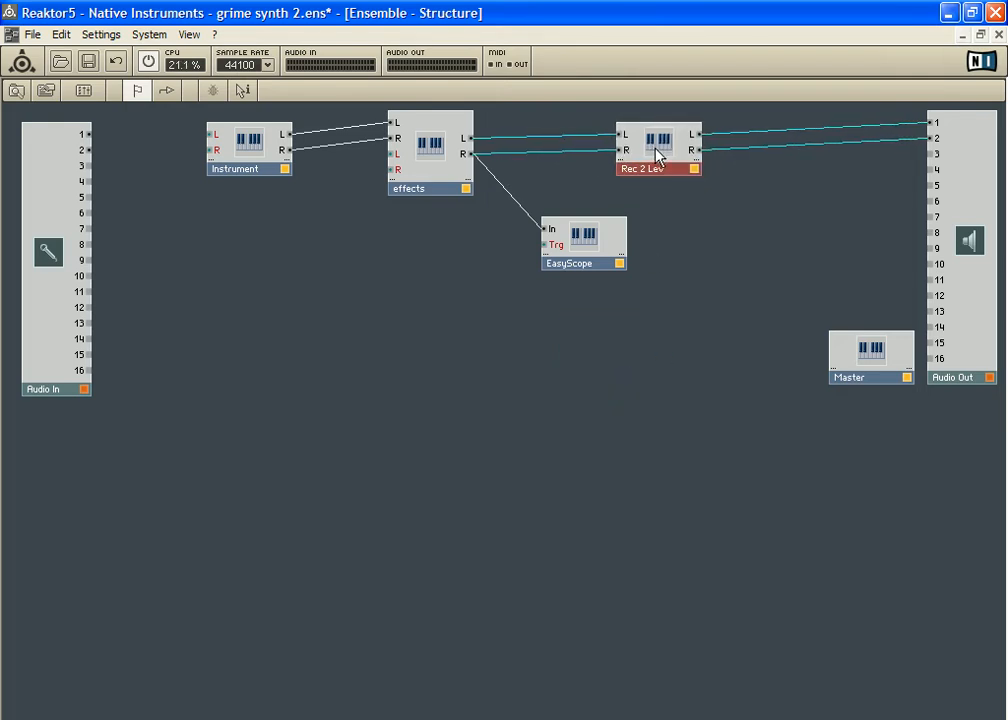
Step: Insert a Stereo File Recorder instrument below Rec 2 Lev and remove it from the ensemble again
right_click(592, 337)
mouse_move(665, 343)
mouse_move(786, 348)
mouse_move(831, 430)
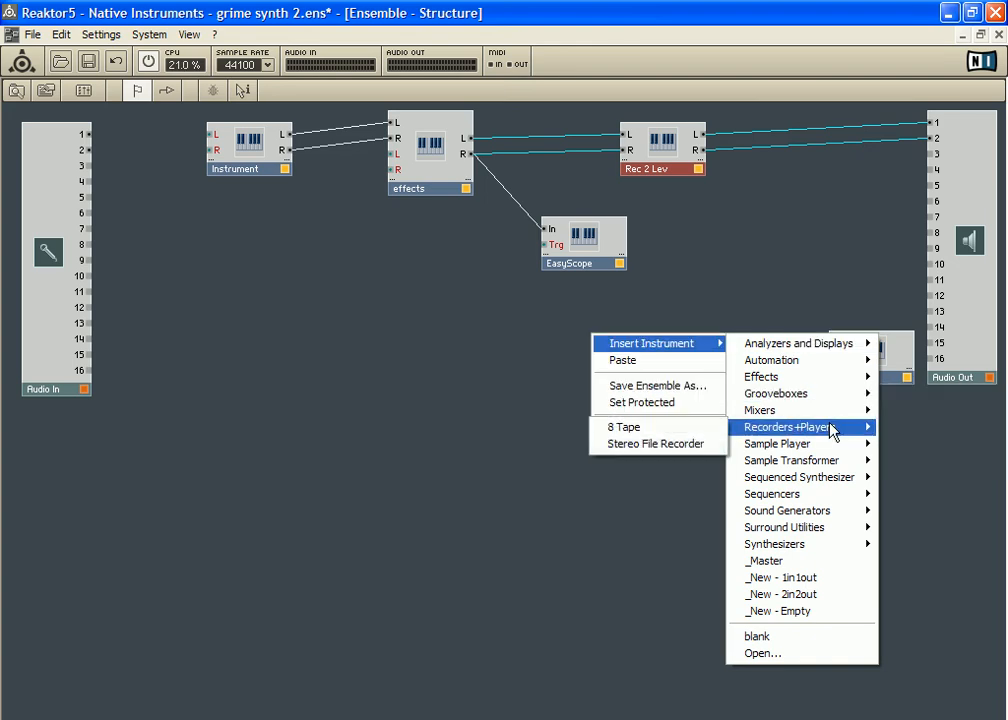
left_click(676, 444)
left_click_drag(628, 364, 728, 262)
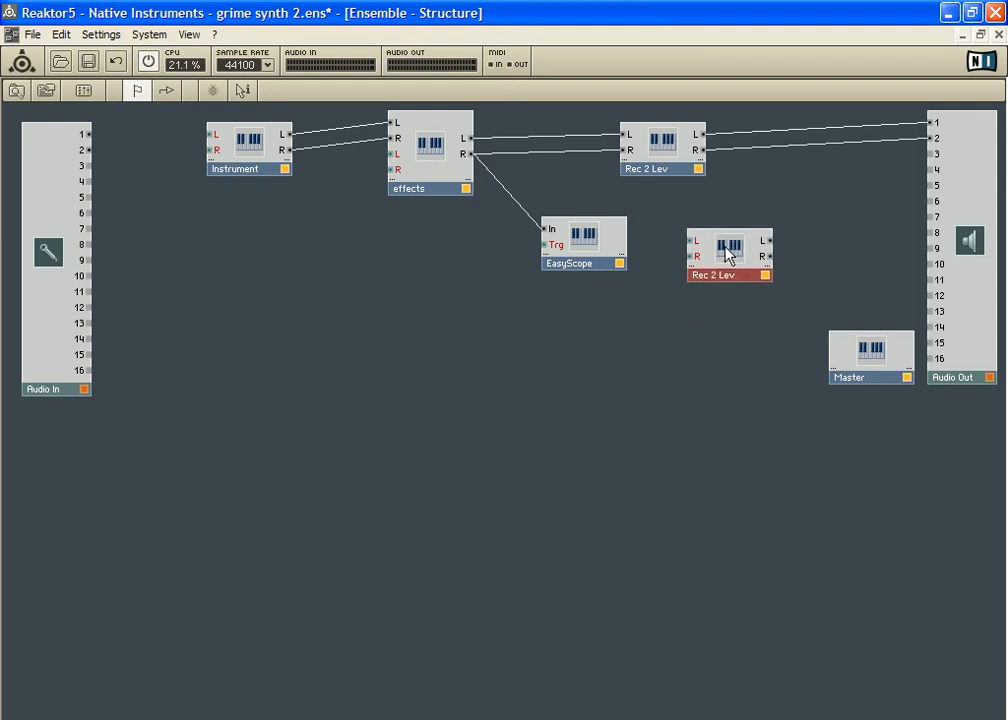
right_click(726, 250)
left_click(766, 302)
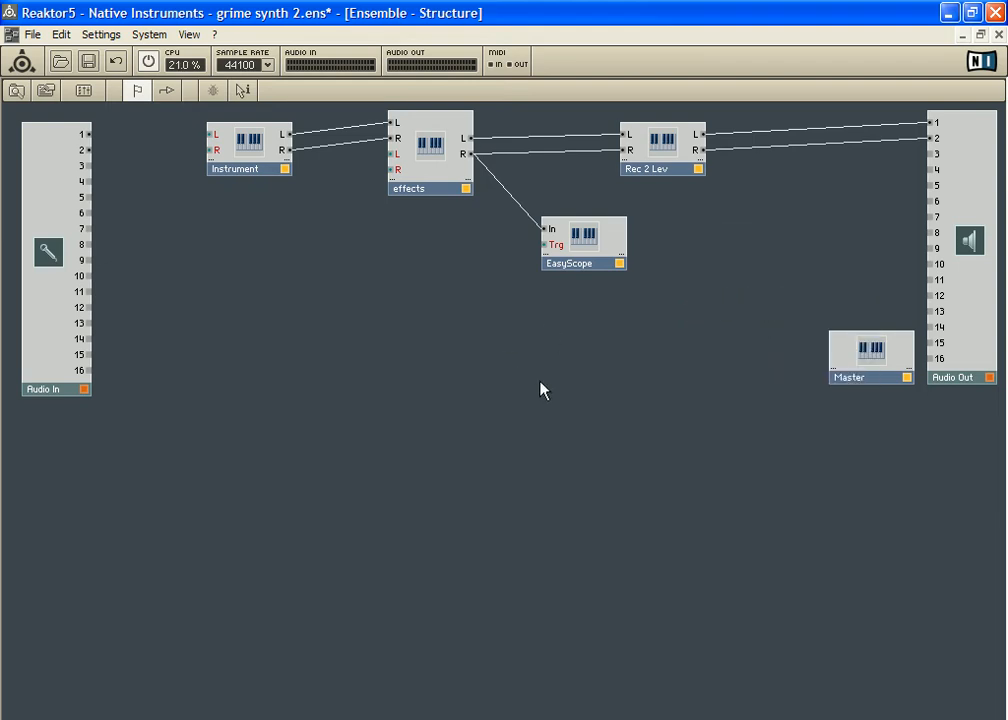
Step: Switch to the ensemble panel and review the synth's oscillator 1 and 2 controls
double_click(228, 326)
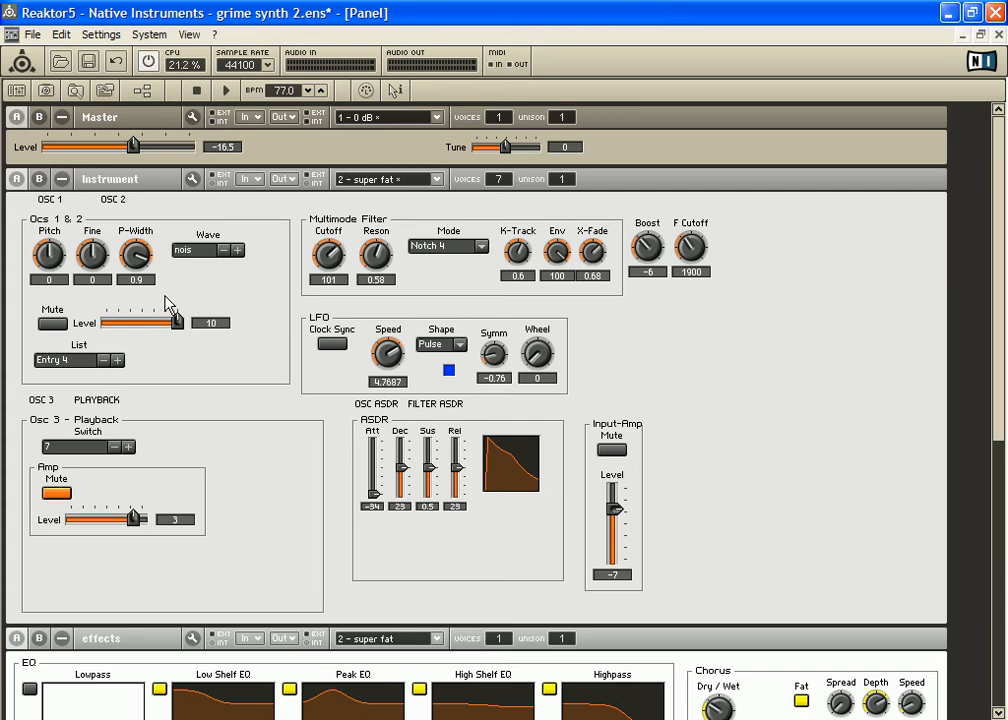
left_click(52, 199)
left_click(112, 199)
left_click(208, 243)
Step: Examine the Multimode Filter's internal structure and its place in the parent instrument's structure
double_click(468, 290)
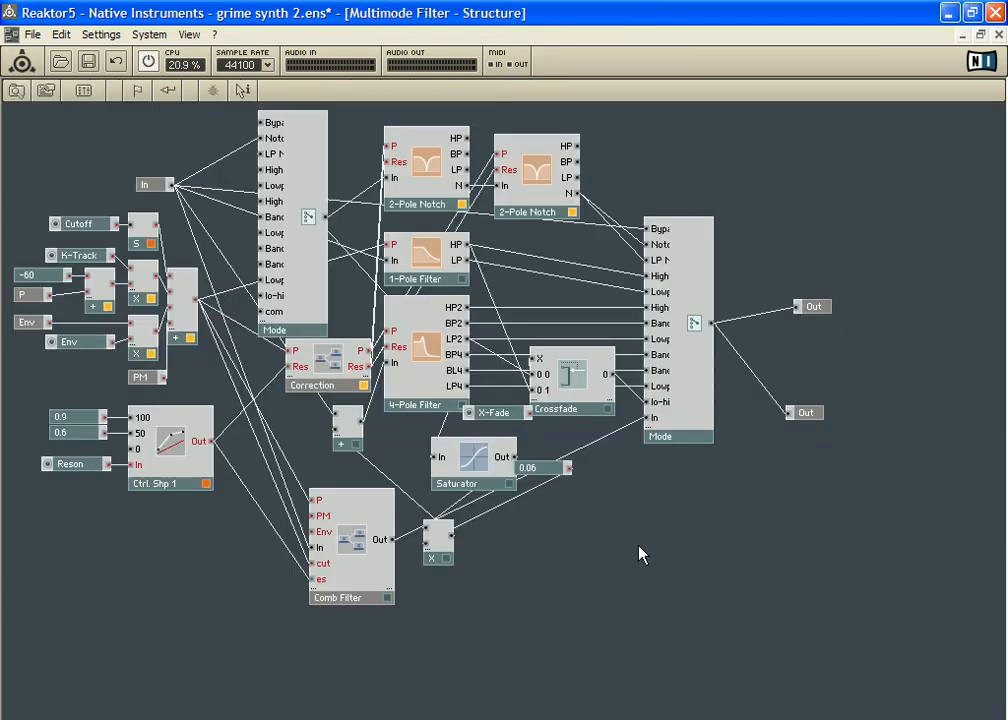
double_click(625, 569)
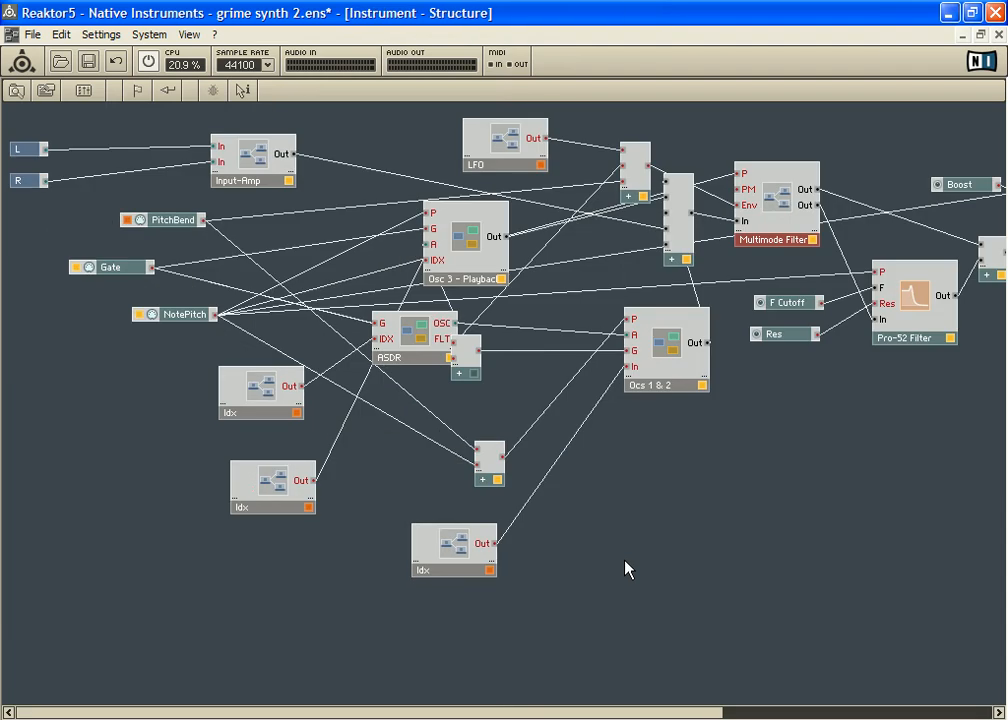
double_click(768, 229)
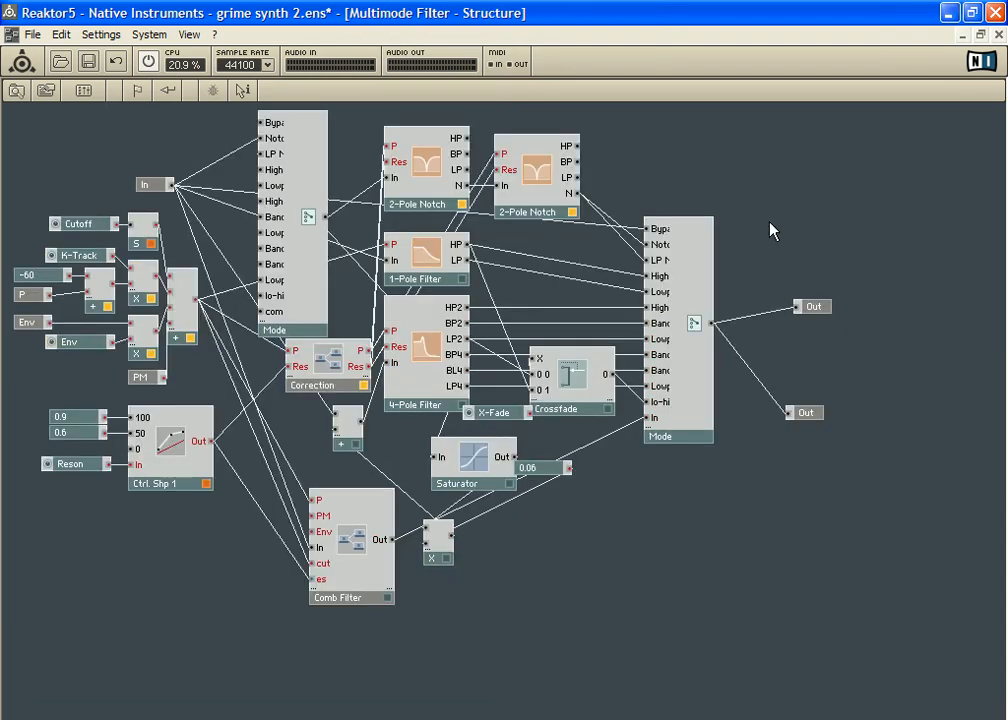
Step: Shift the output-side Mode switch away from the filters, nudge the second 2-Pole Notch, and return to the parent instrument's structure
left_click_drag(702, 232, 731, 233)
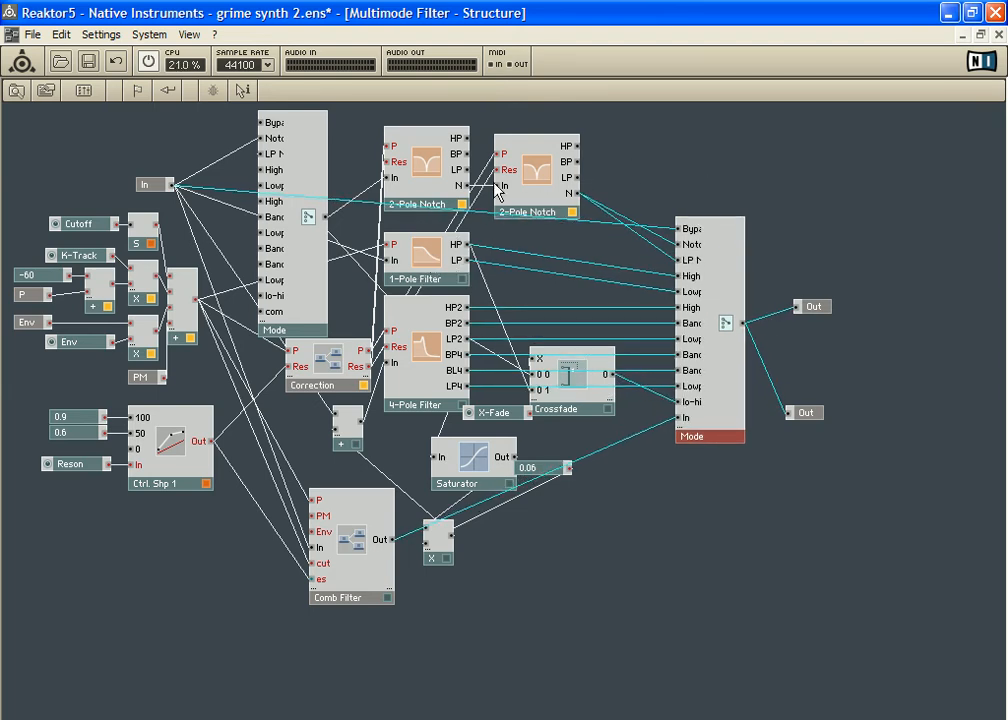
mouse_move(542, 164)
left_mouse_down()
mouse_move(610, 163)
mouse_move(640, 194)
mouse_move(615, 211)
mouse_move(572, 161)
mouse_move(543, 174)
left_mouse_up()
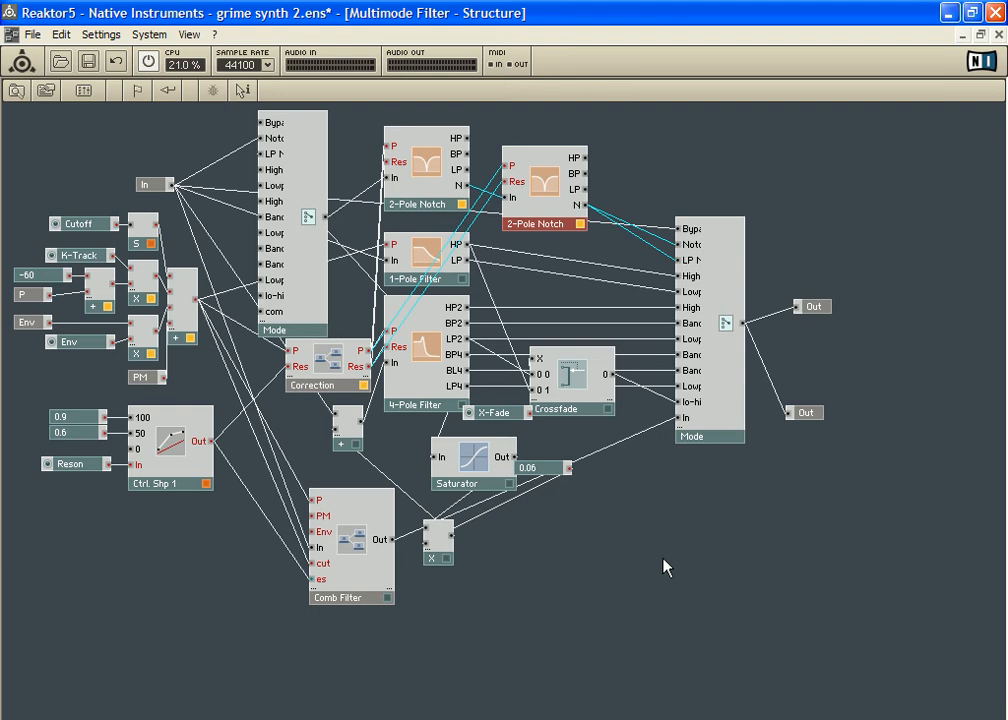
double_click(645, 537)
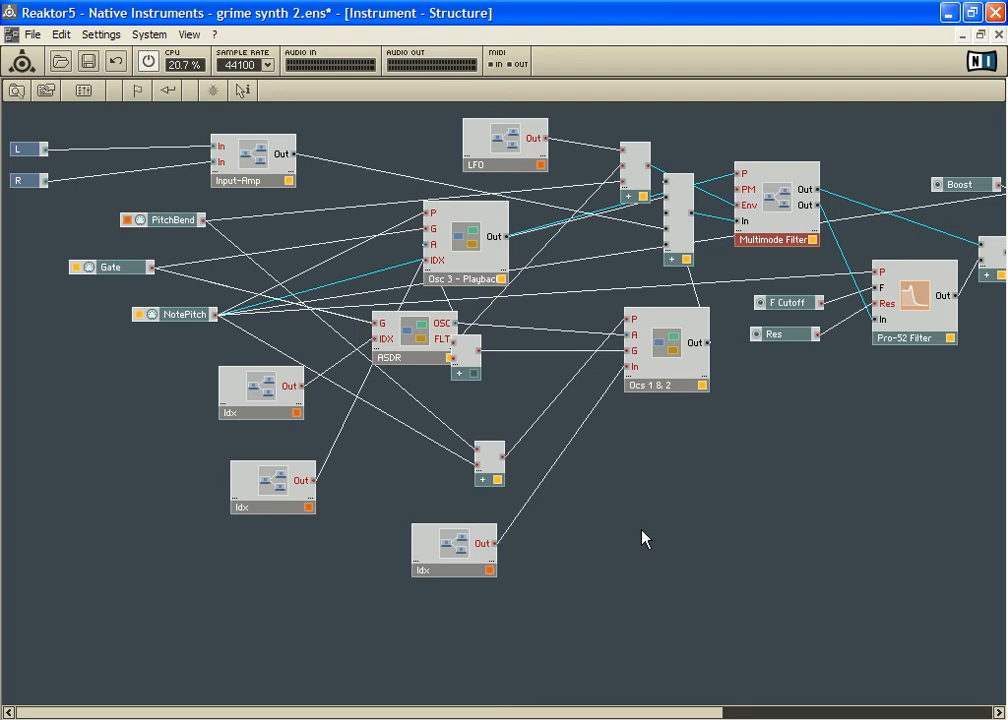
Step: Return to the ensemble panel and review the effects, Rec 2 Lev and EasyScope controls below the synth
double_click(643, 539)
double_click(625, 508)
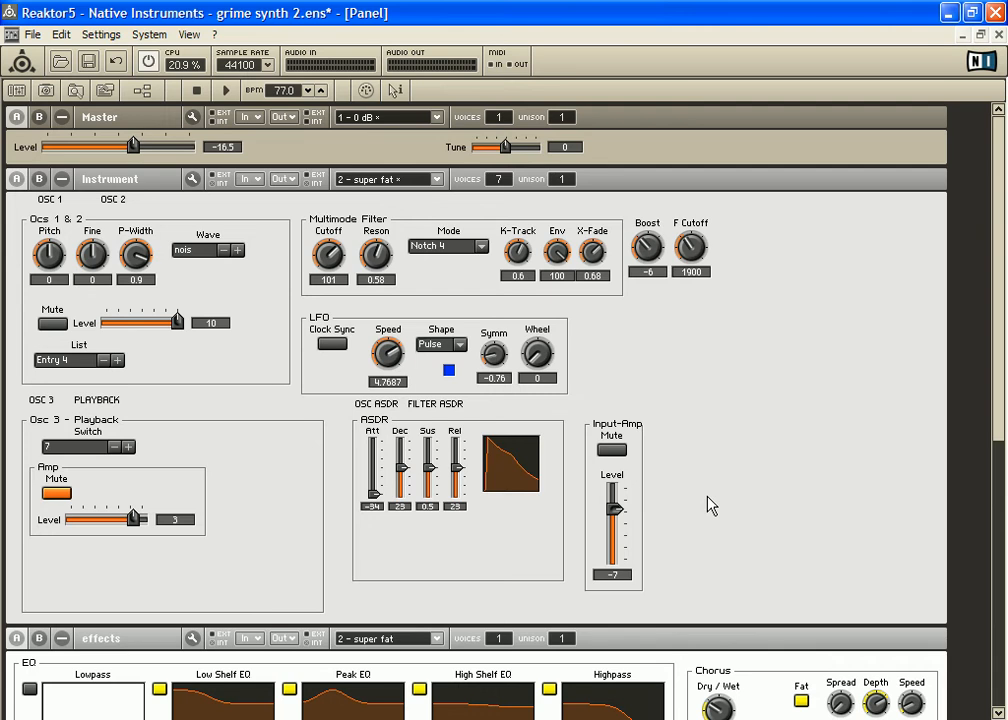
left_click_drag(996, 342, 980, 645)
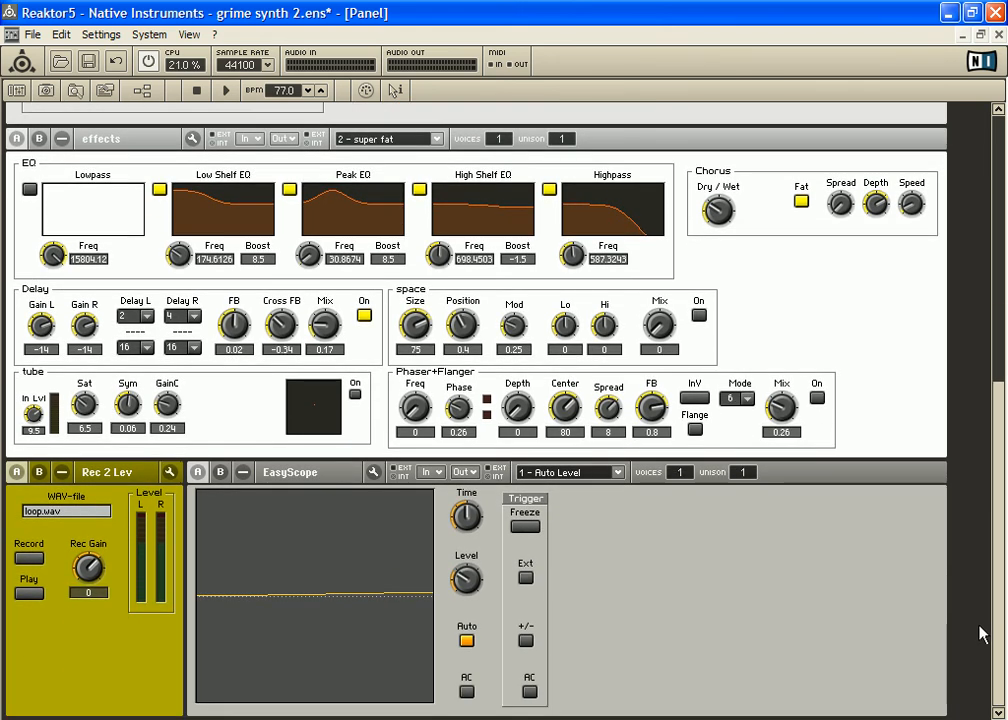
scroll(840, 352, "up", 5)
Step: In the ensemble structure, wire an Audio In channel to the synth Instrument's L input and remove the wire again
double_click(839, 345)
double_click(637, 438)
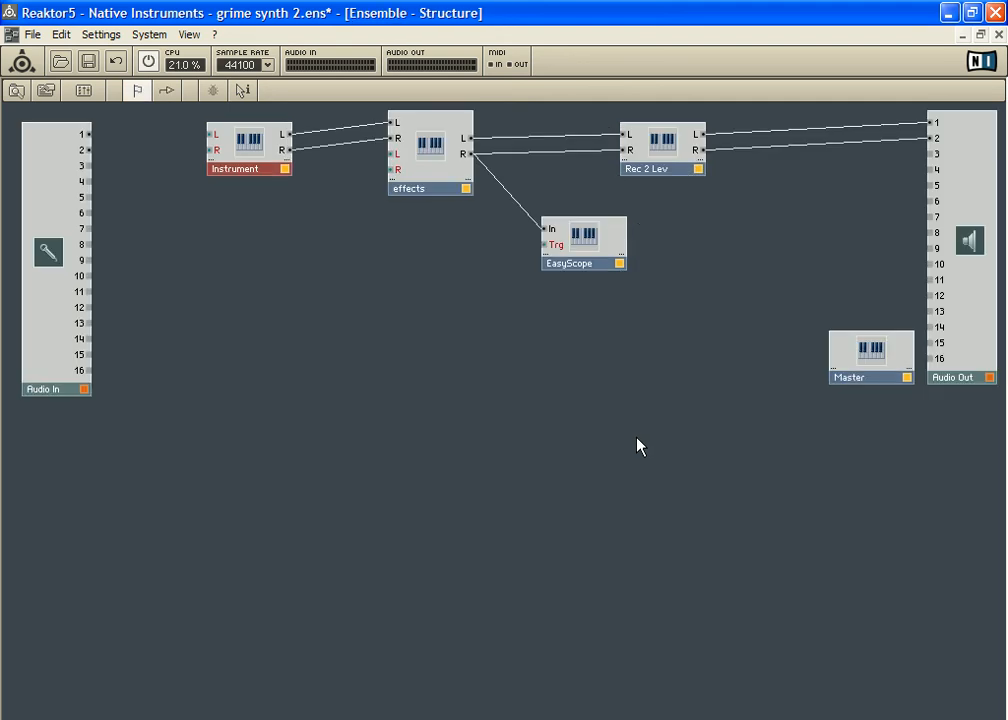
left_click_drag(88, 138, 208, 139)
left_click_drag(207, 134, 164, 148)
Step: Move the Osc 3 - Playback macro away from the ASDR macro in the synth Instrument's structure, and return to the ensemble panel
double_click(254, 162)
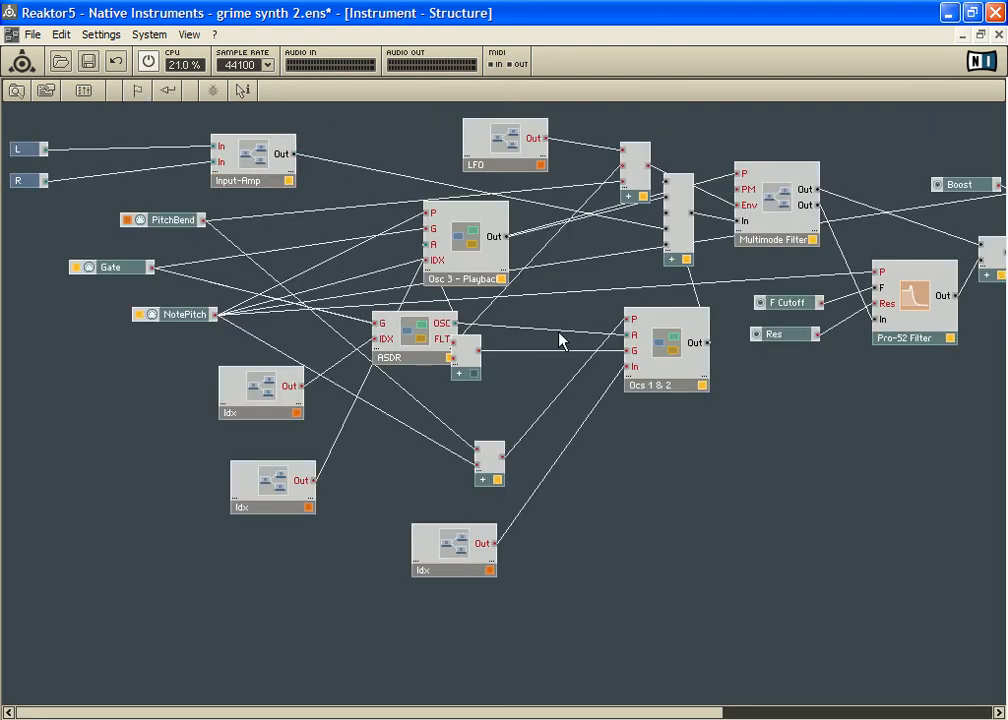
left_click_drag(458, 243, 549, 245)
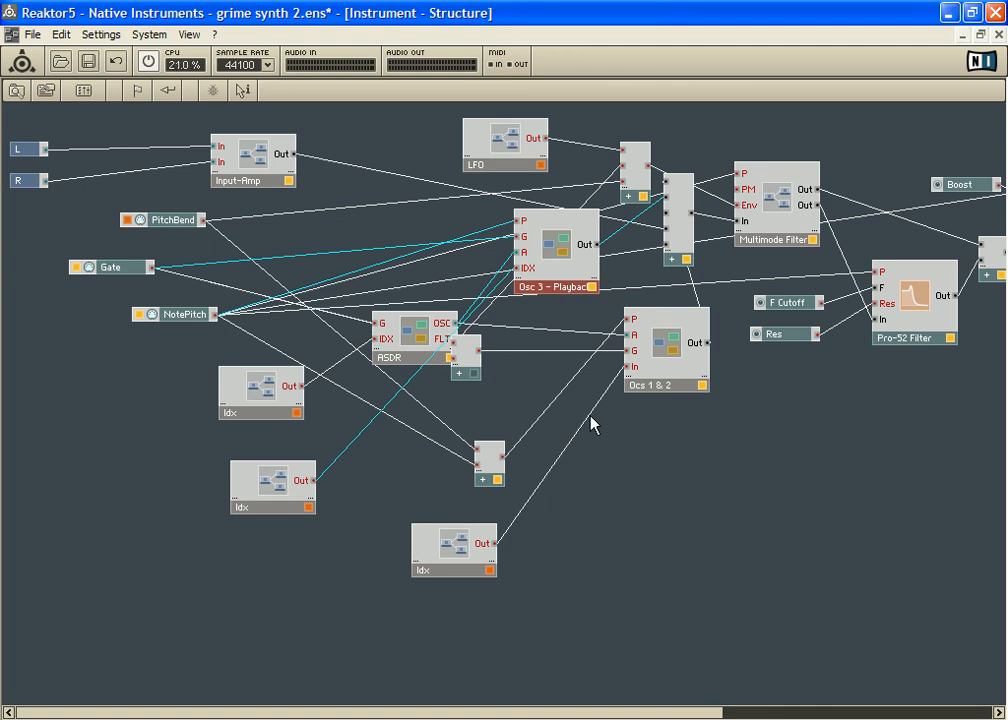
double_click(611, 462)
double_click(593, 447)
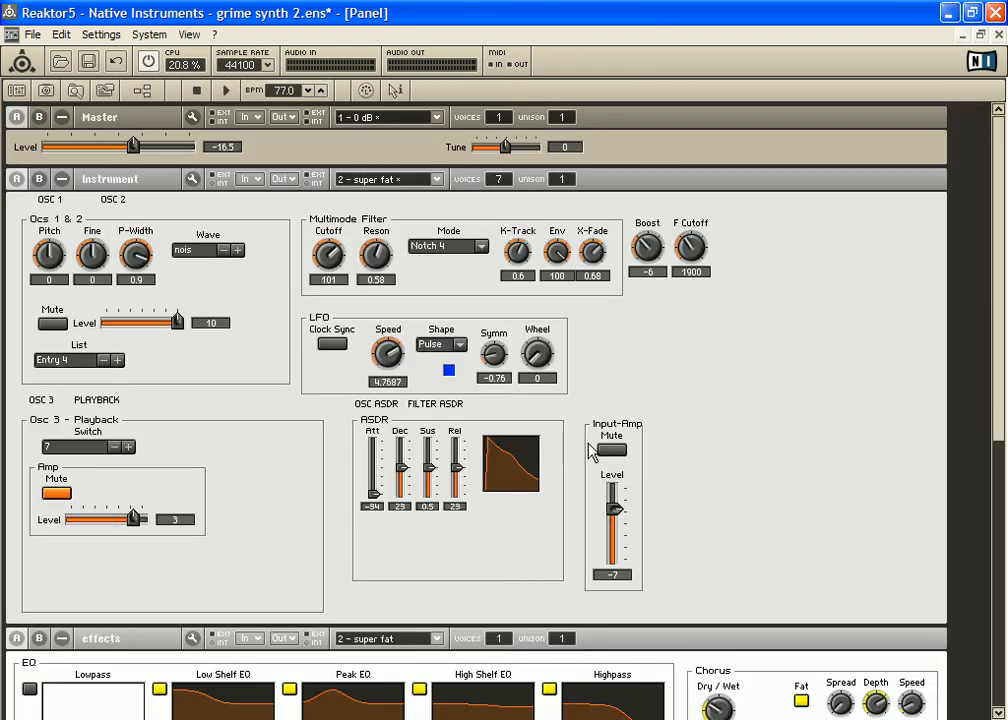